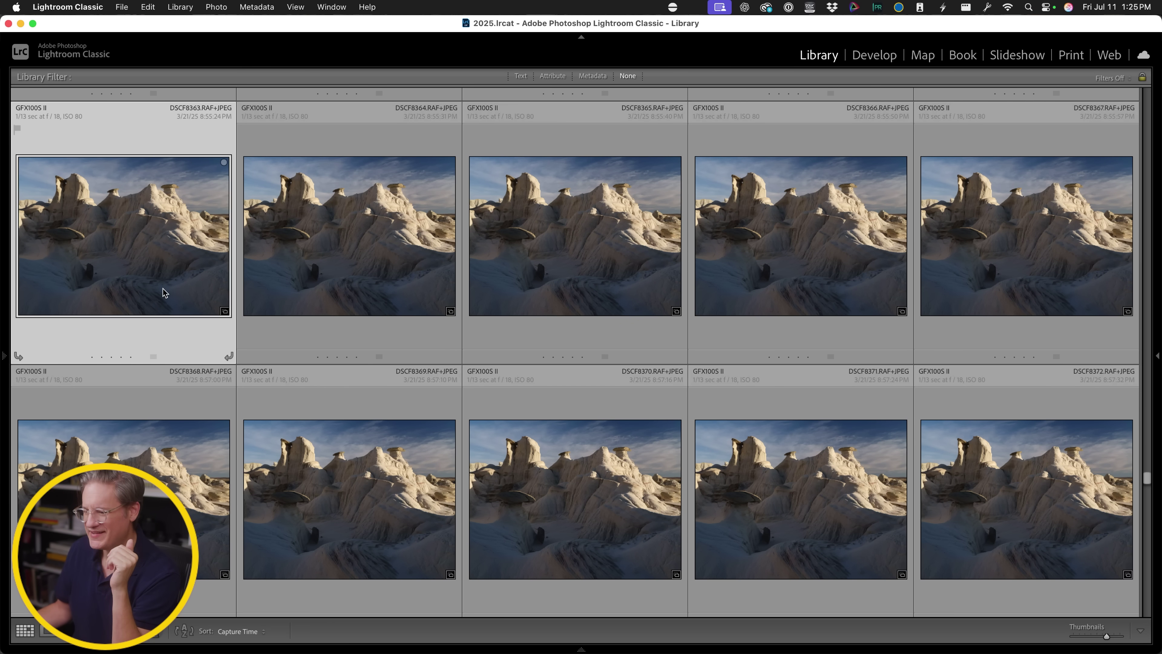
Browse the Badlands burst and open one frame large in Loupe.
scroll(174, 279, down, 5)
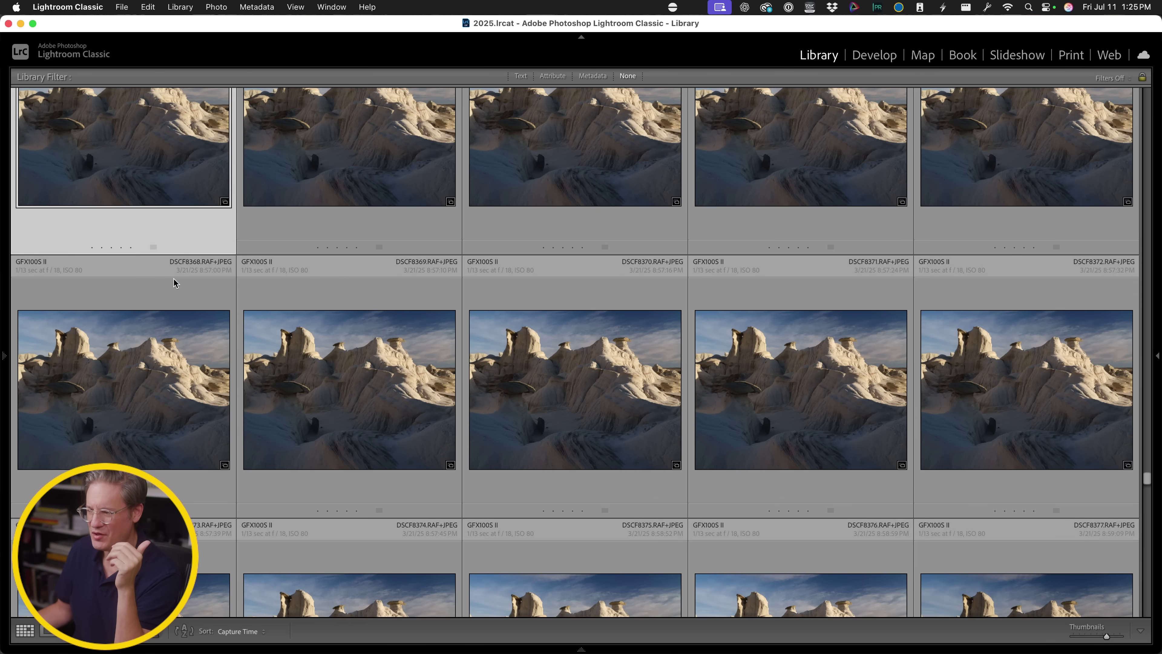
scroll(174, 282, up, 2)
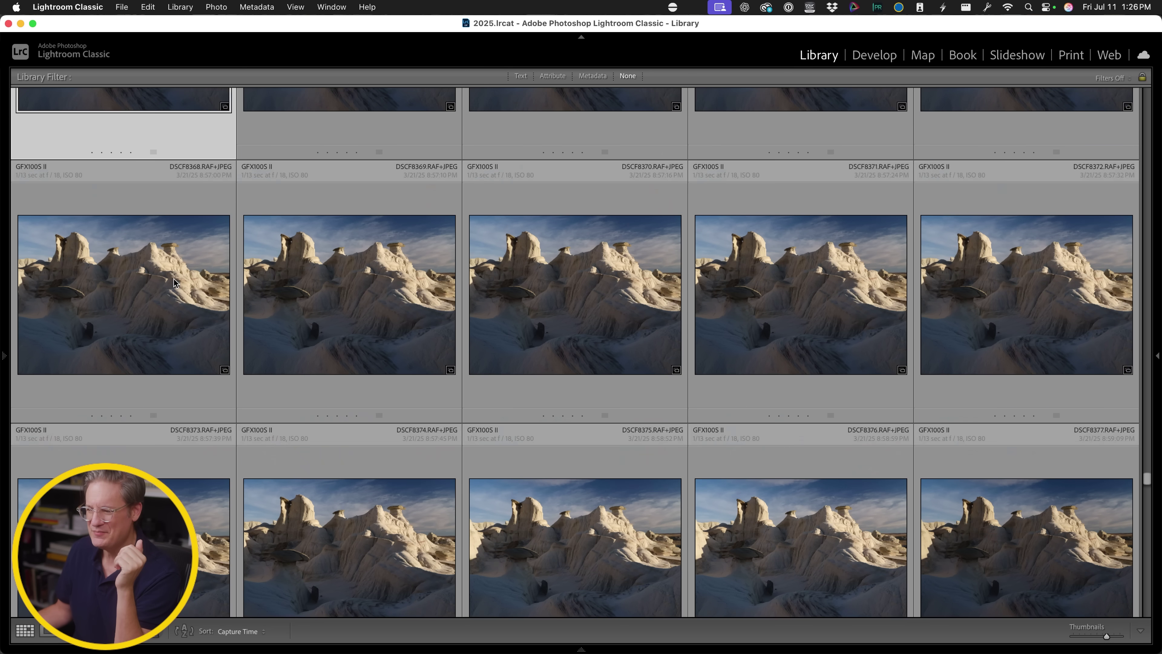
scroll(174, 282, up, 3)
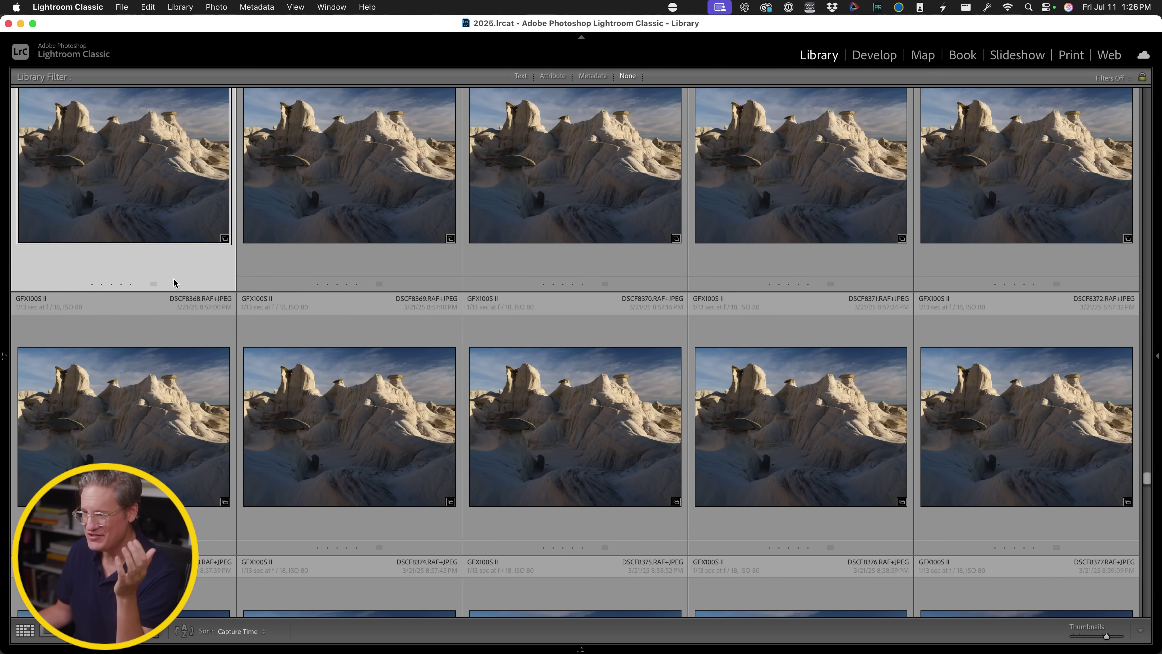
scroll(173, 276, up, 1)
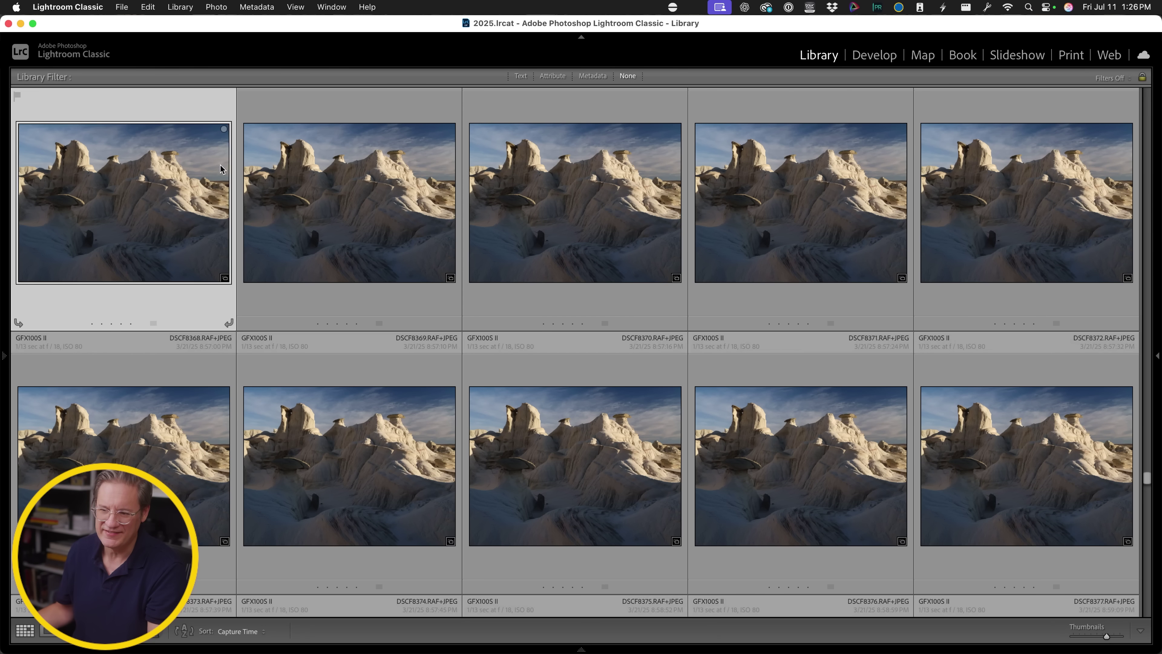
click(345, 202)
double_click(345, 204)
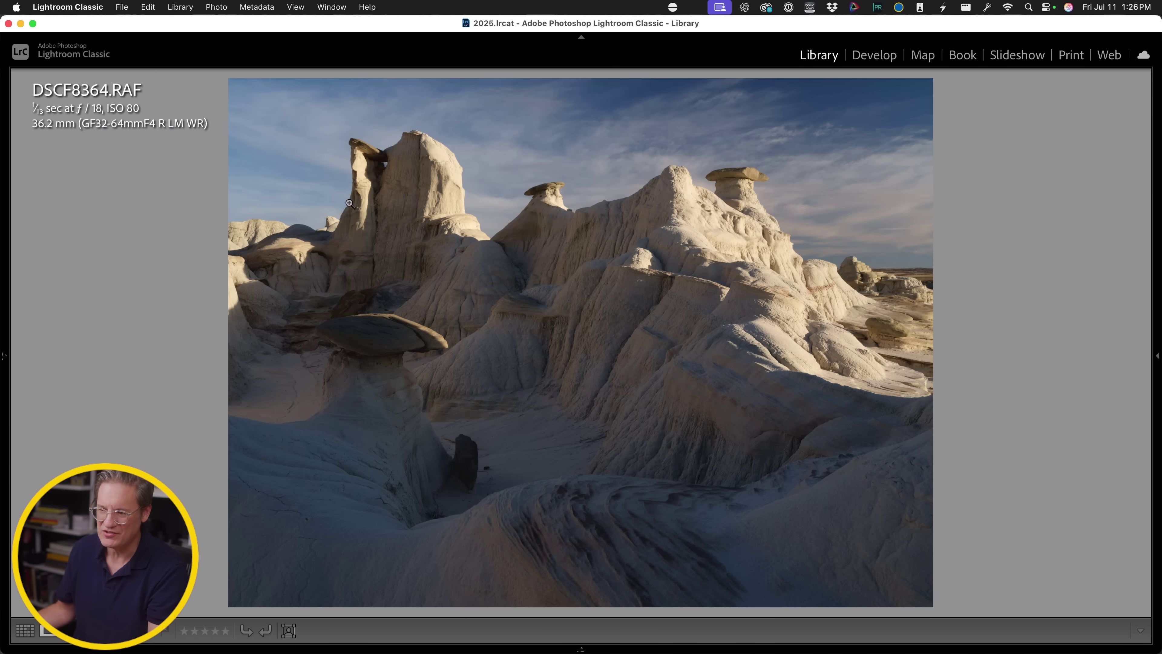
Compare DSCF8364 and DSCF8363 side by side at 100% on the rock texture, then return to the grid.
key(c)
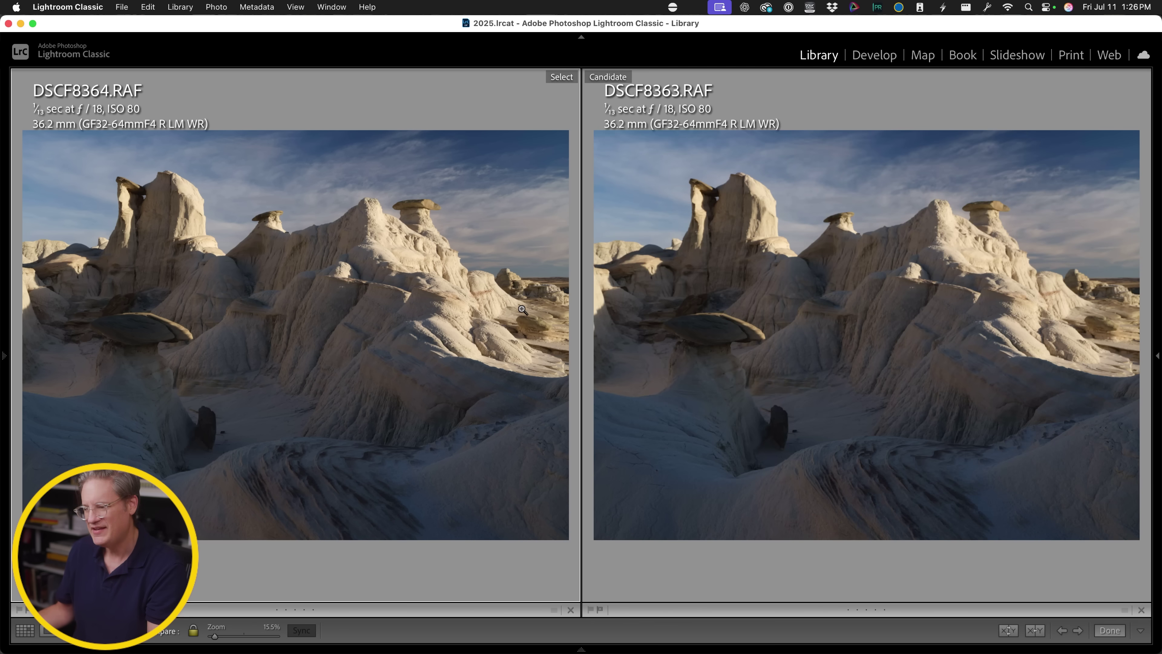
click(287, 506)
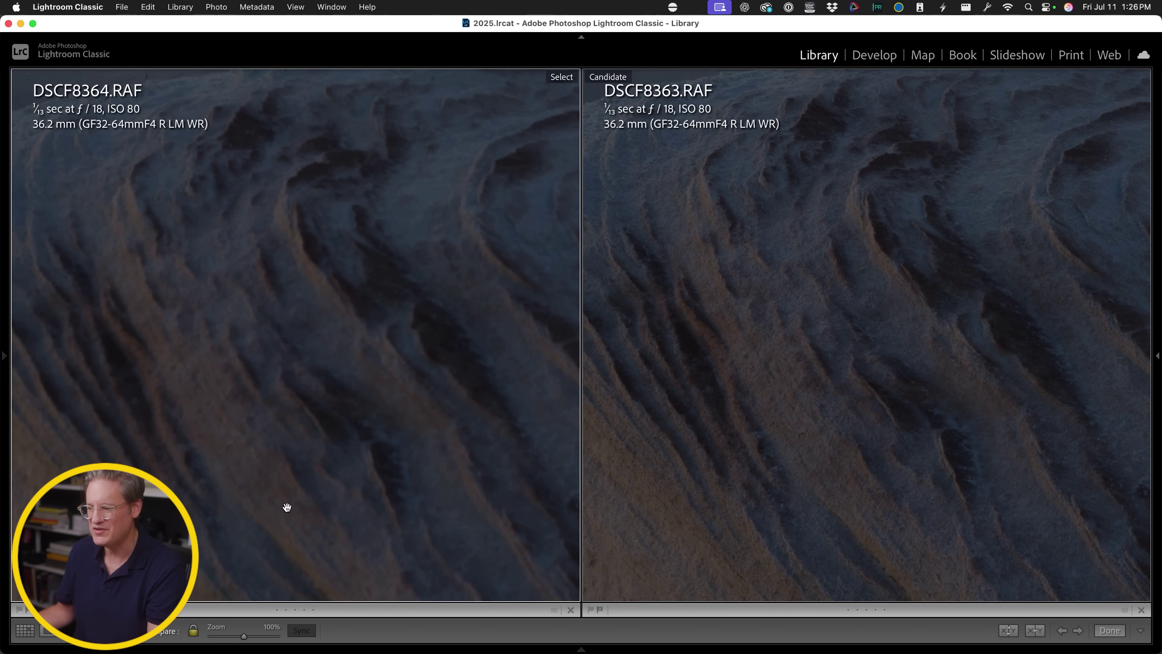
scroll(337, 321, up, 5)
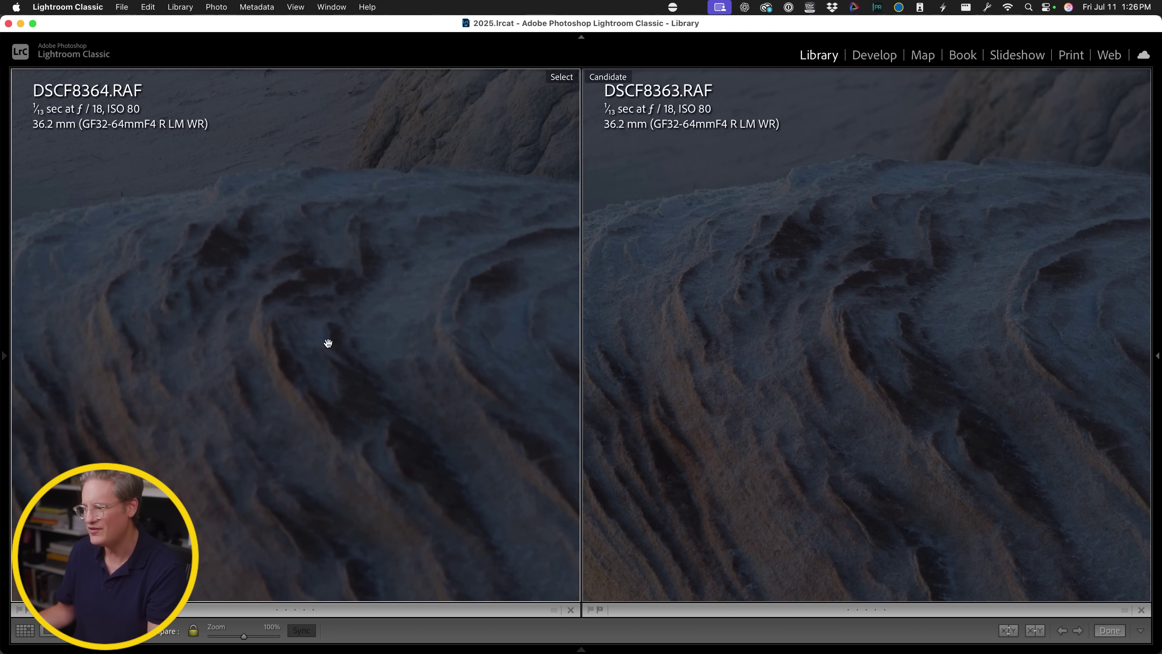
scroll(328, 342, down, 3)
scroll(328, 343, right, 3)
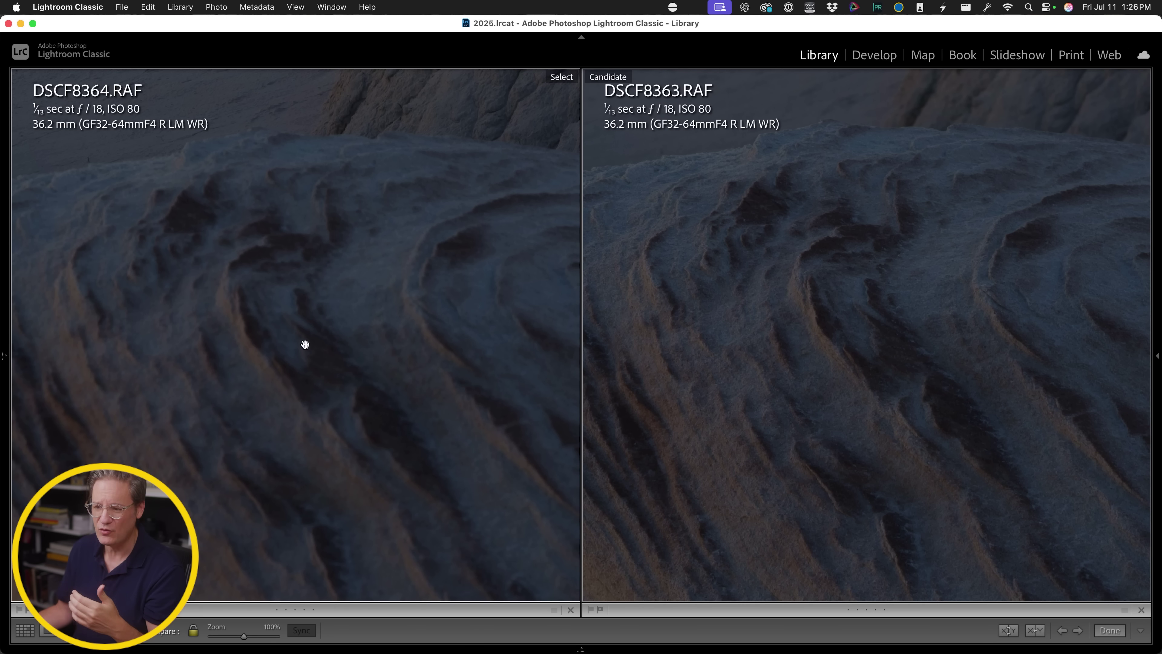
click(276, 352)
key(g)
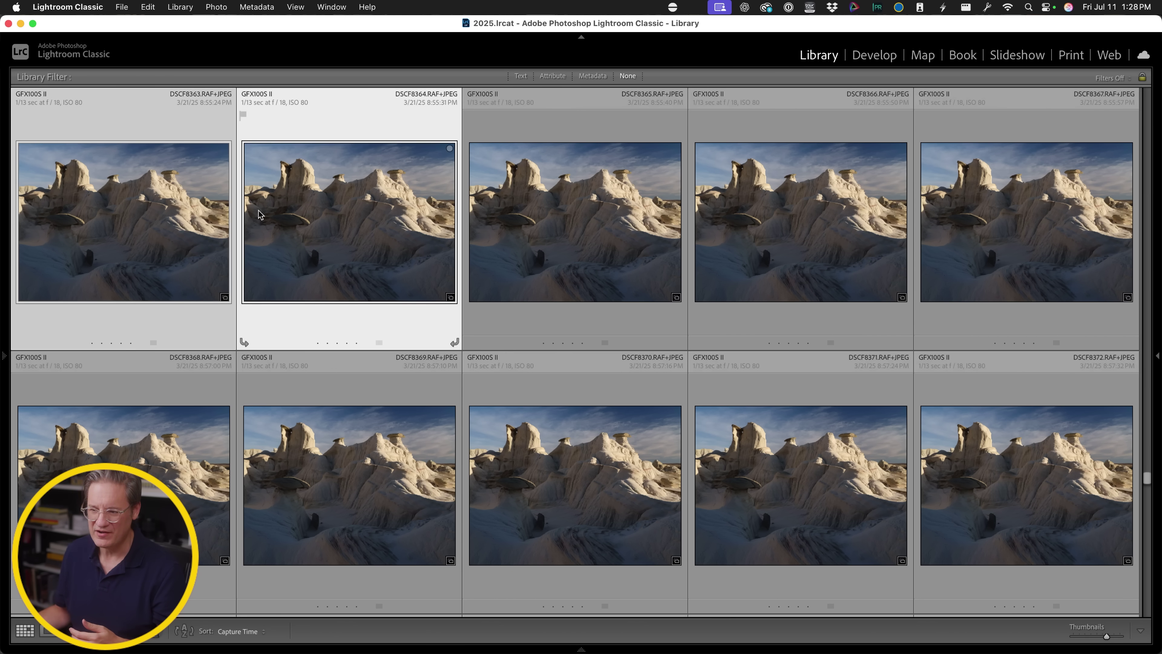
Open DSCF8363 large in Loupe for a closer look.
double_click(173, 215)
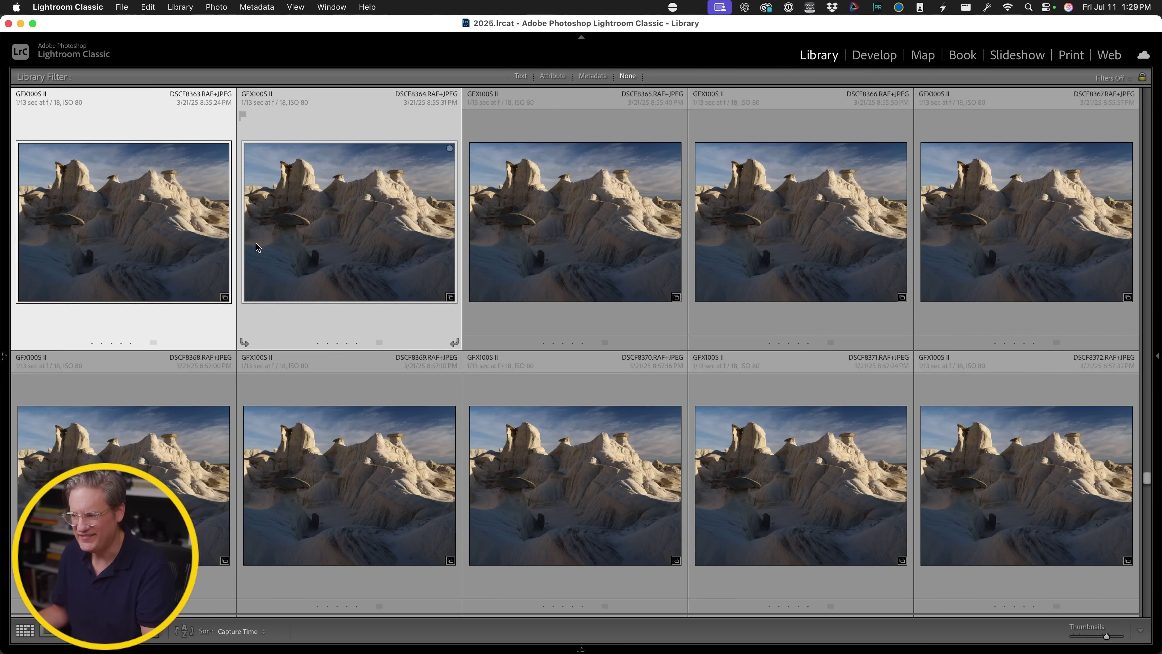
mouse_move(242, 214)
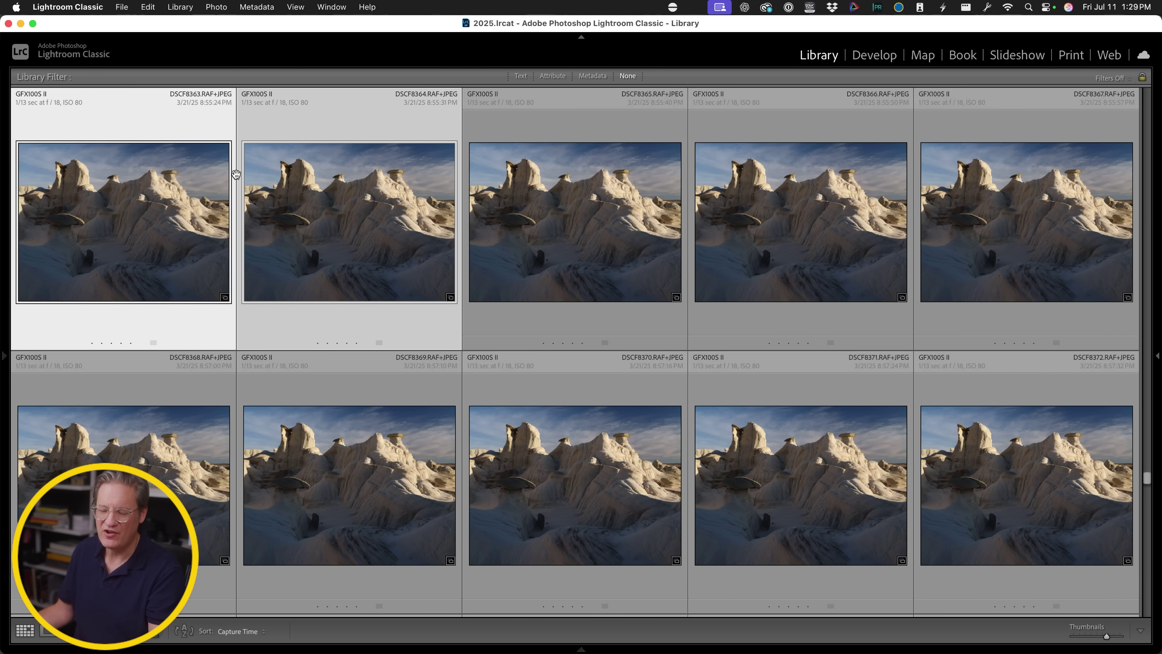
Select all ten frames DSCF8363–DSCF8372 and show their focus points in Focus Point Viewer.
shift+click(1021, 445)
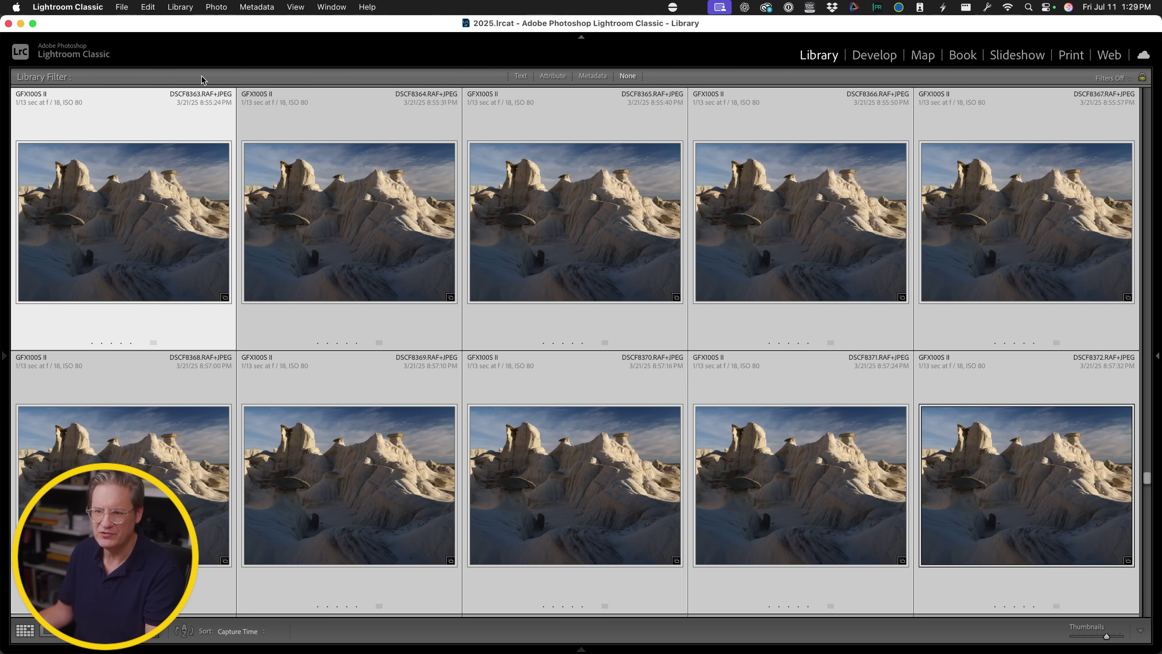
click(122, 8)
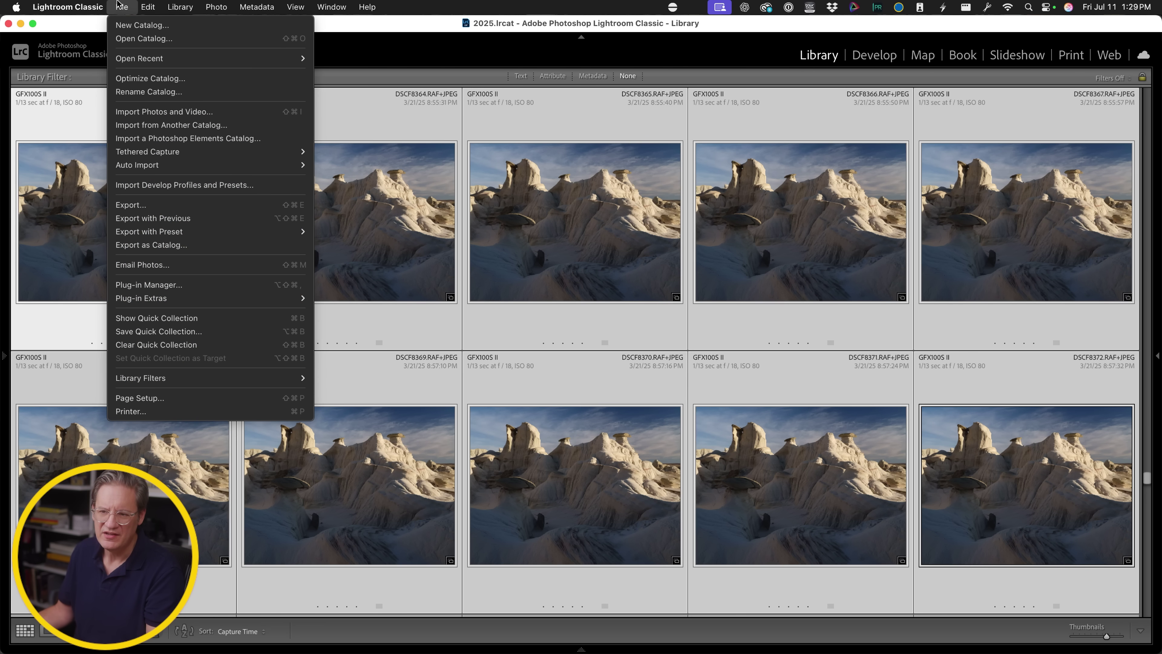
mouse_move(171, 298)
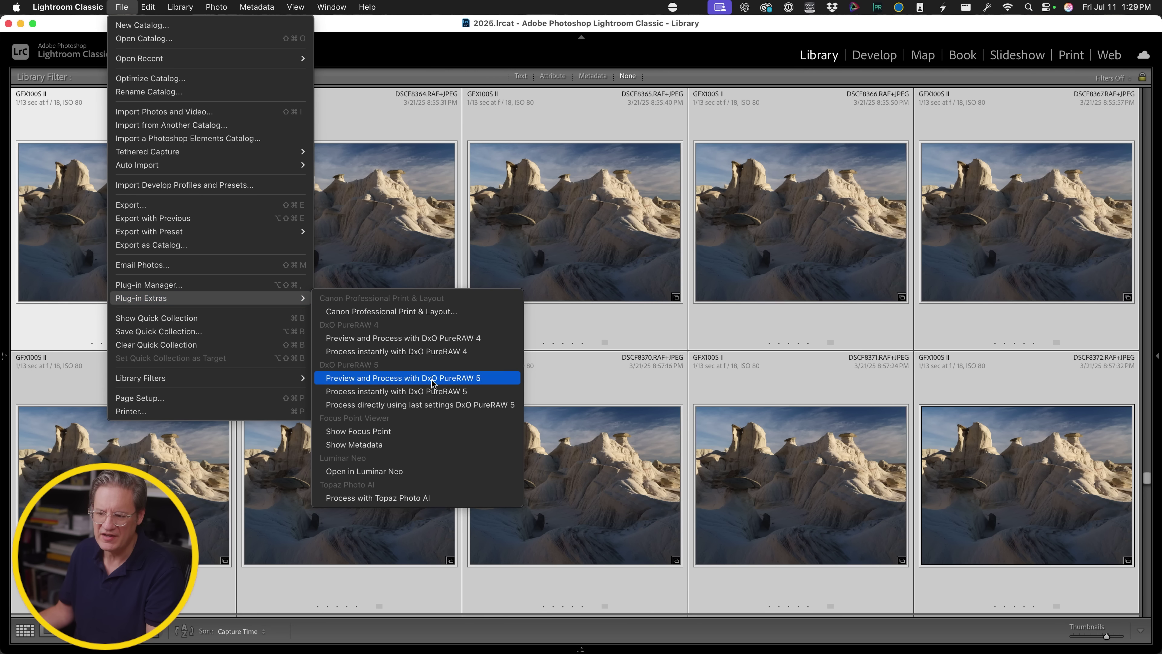
click(424, 431)
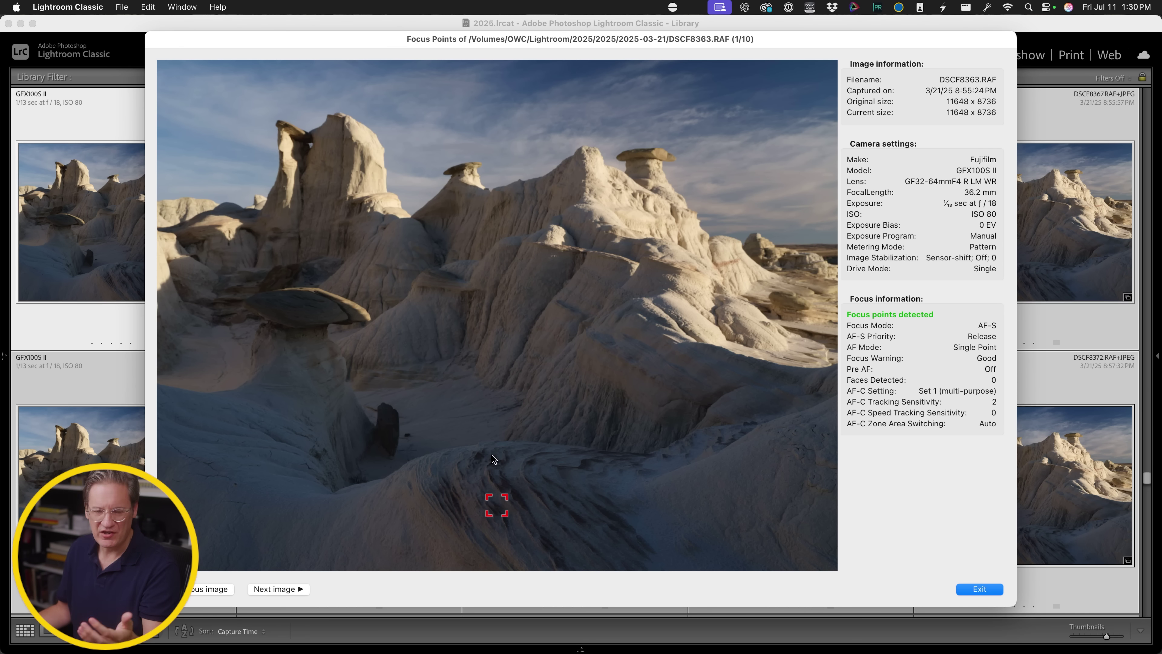
Step through the burst's focus points from DSCF8364 onward, comparing frames 5 and 6, then close the viewer.
click(274, 588)
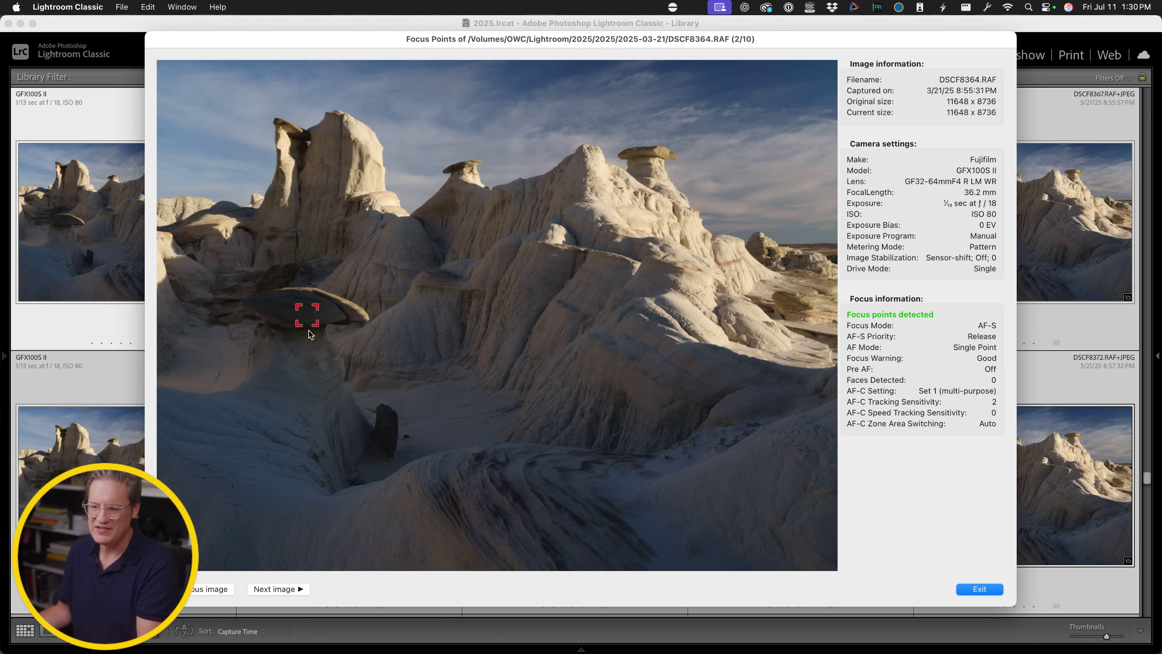
click(287, 588)
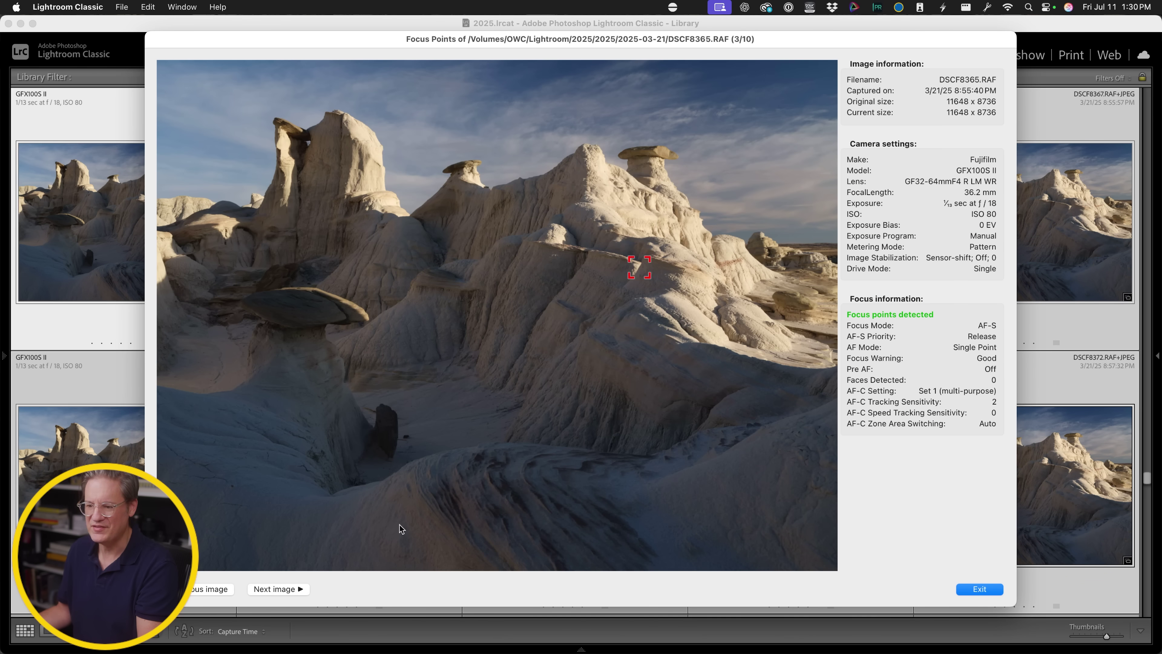
click(291, 589)
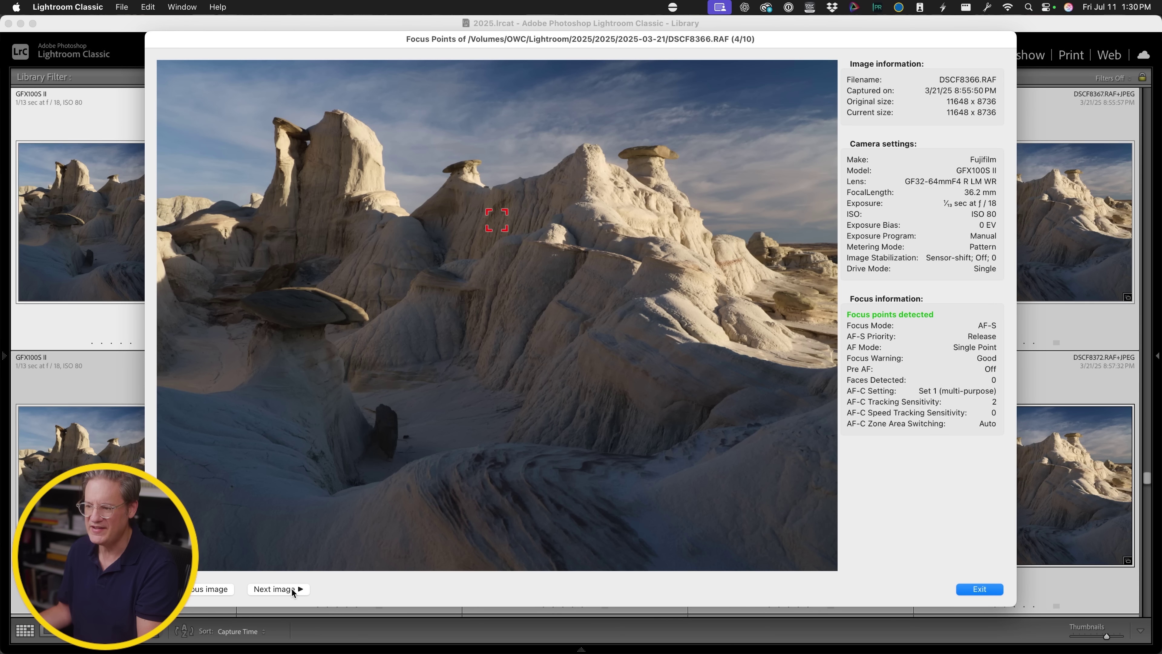
click(292, 588)
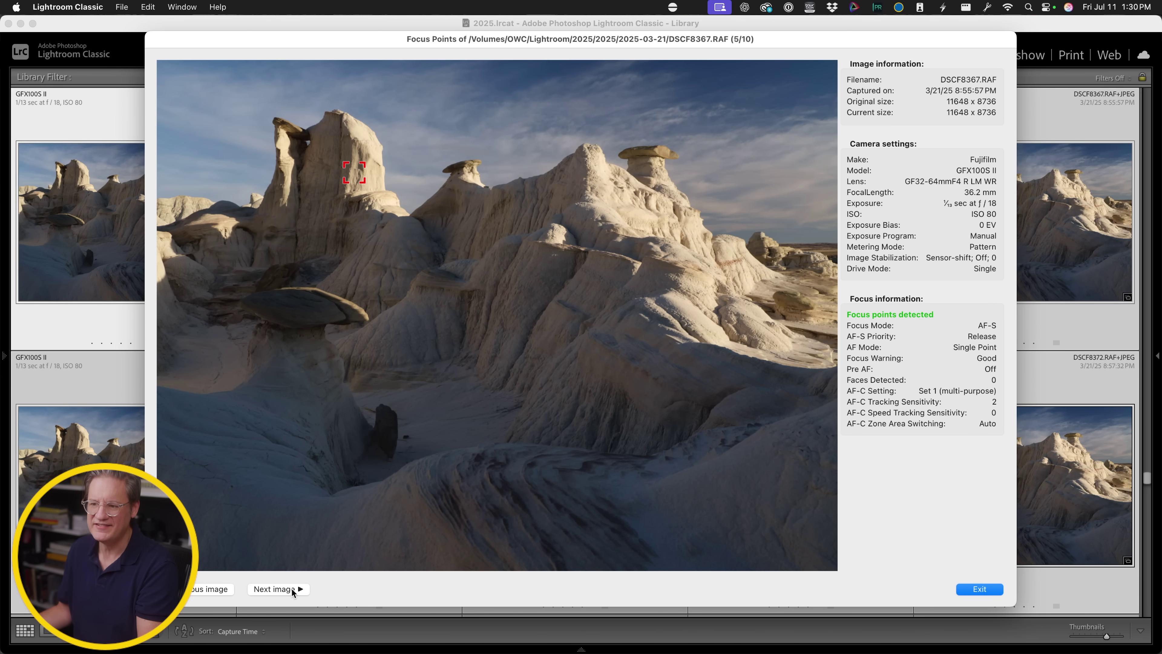
click(293, 590)
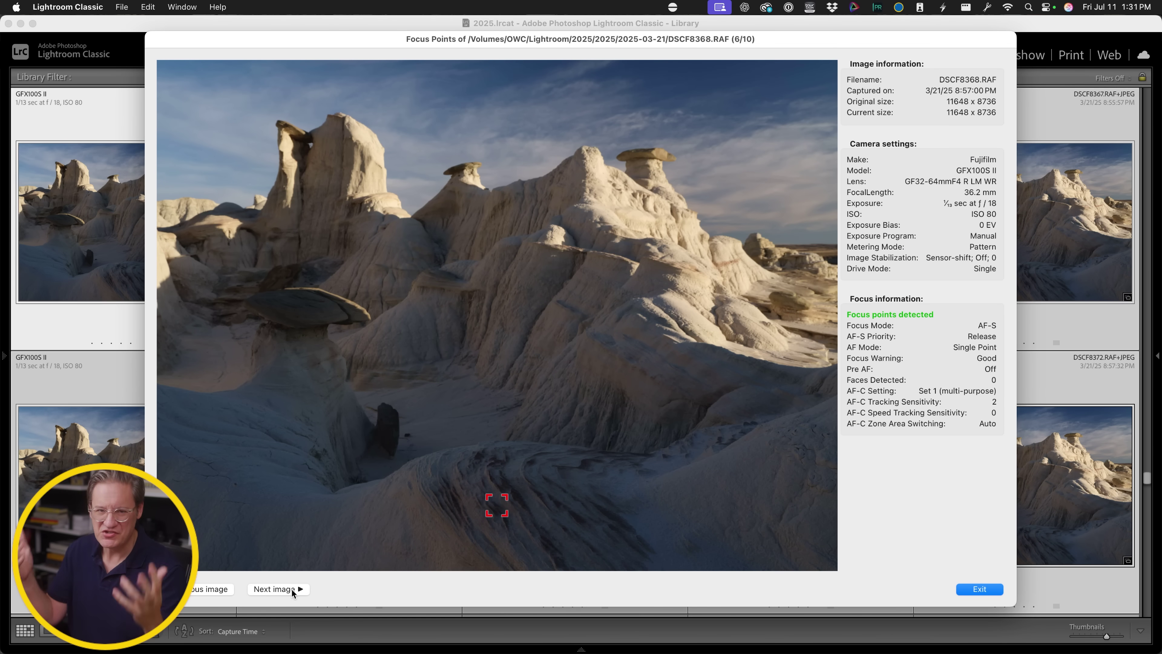
click(200, 587)
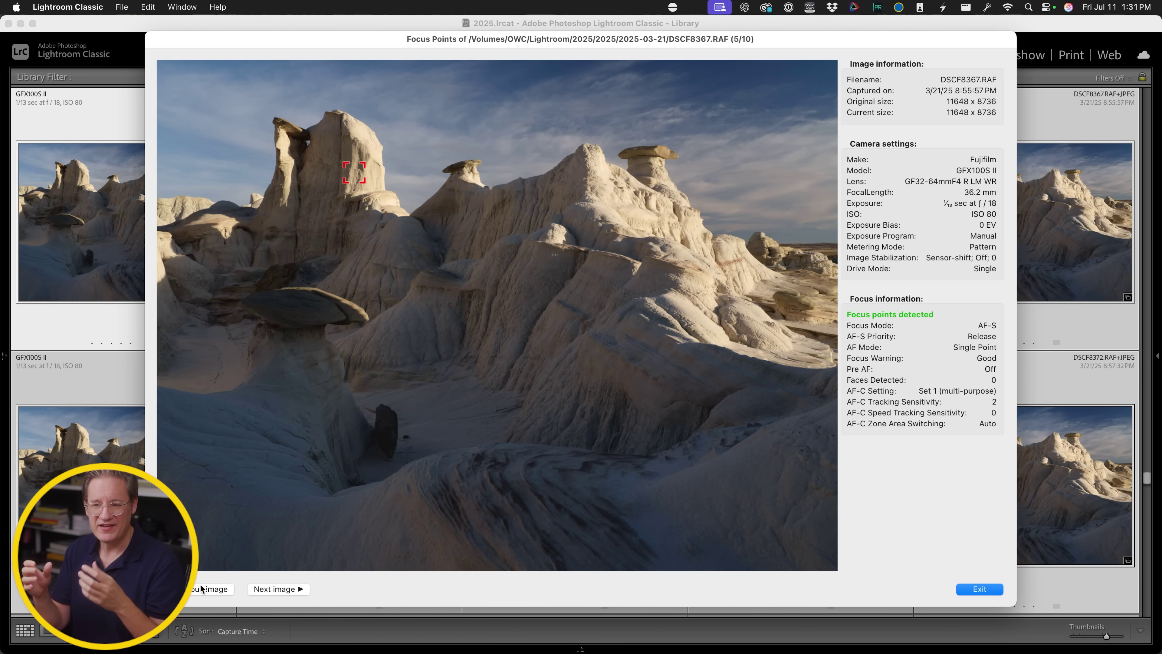
key(Escape)
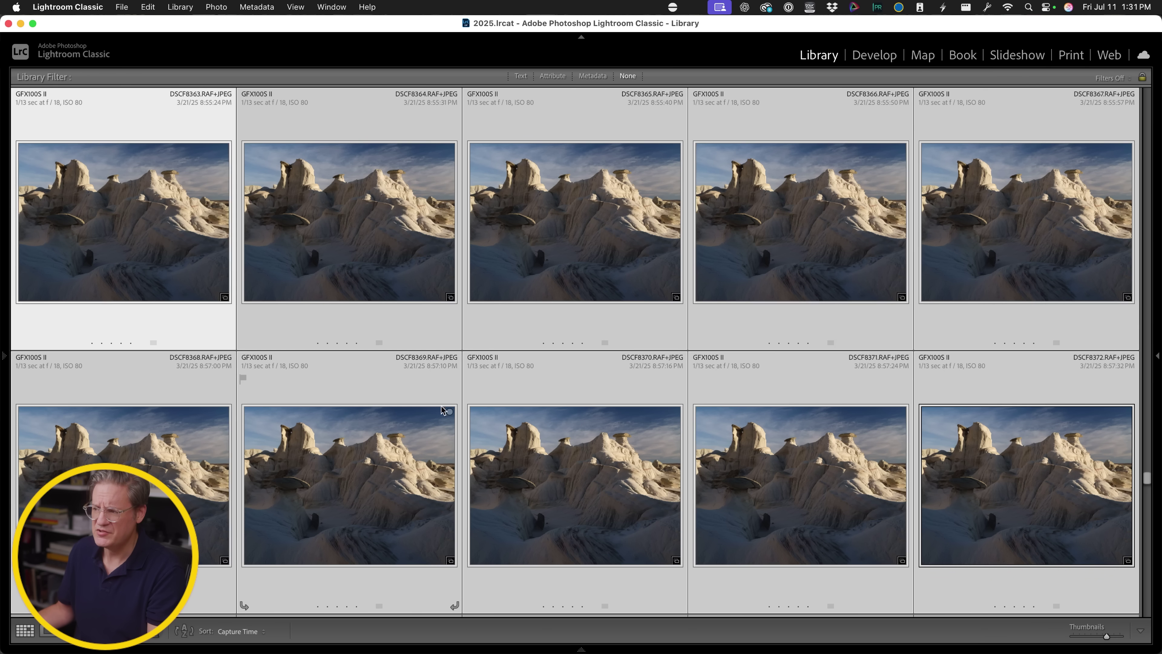
Group the five selected burst frames into one collapsed stack headed by DSCF8363.
click(145, 228)
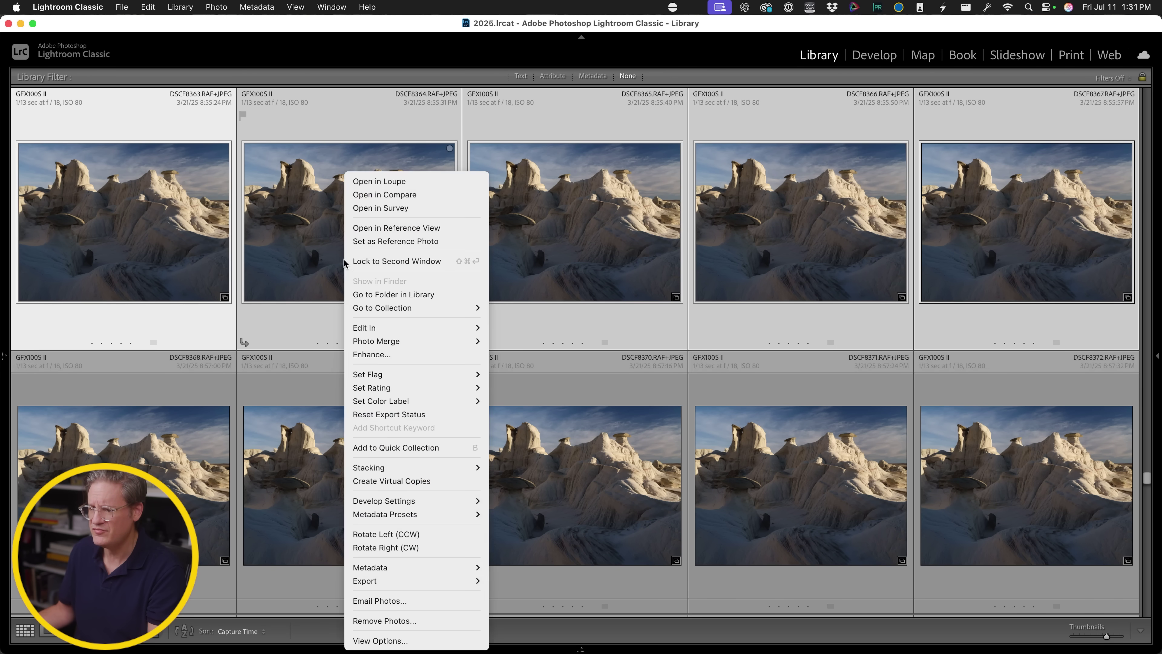
right_click(346, 264)
click(526, 468)
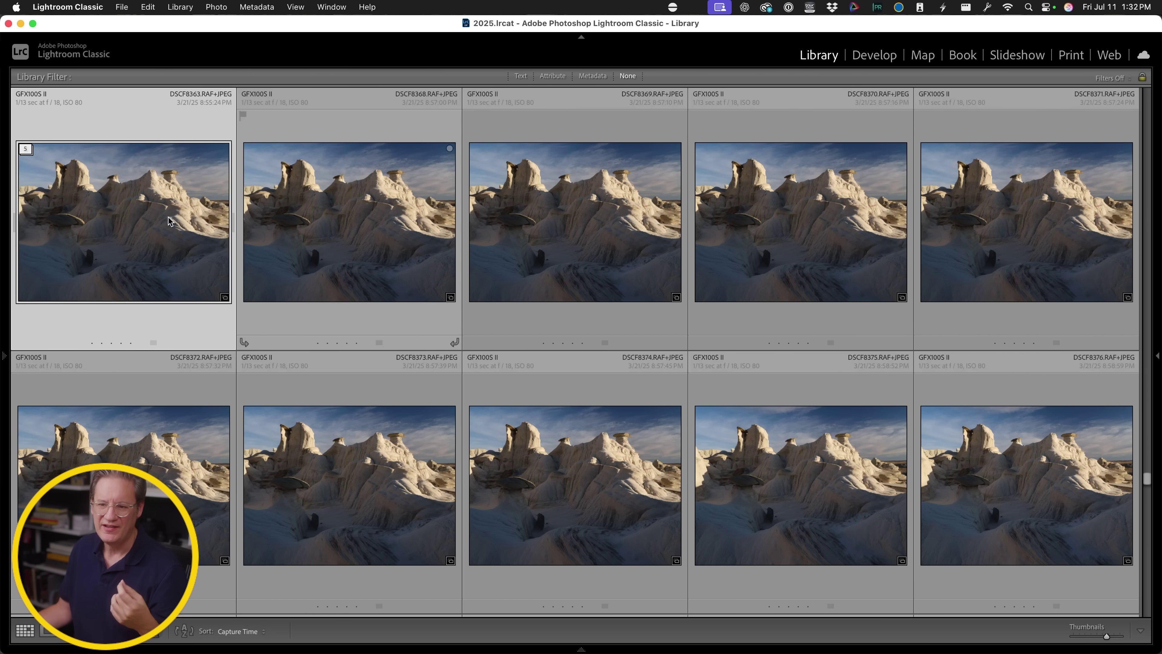
right_click(161, 223)
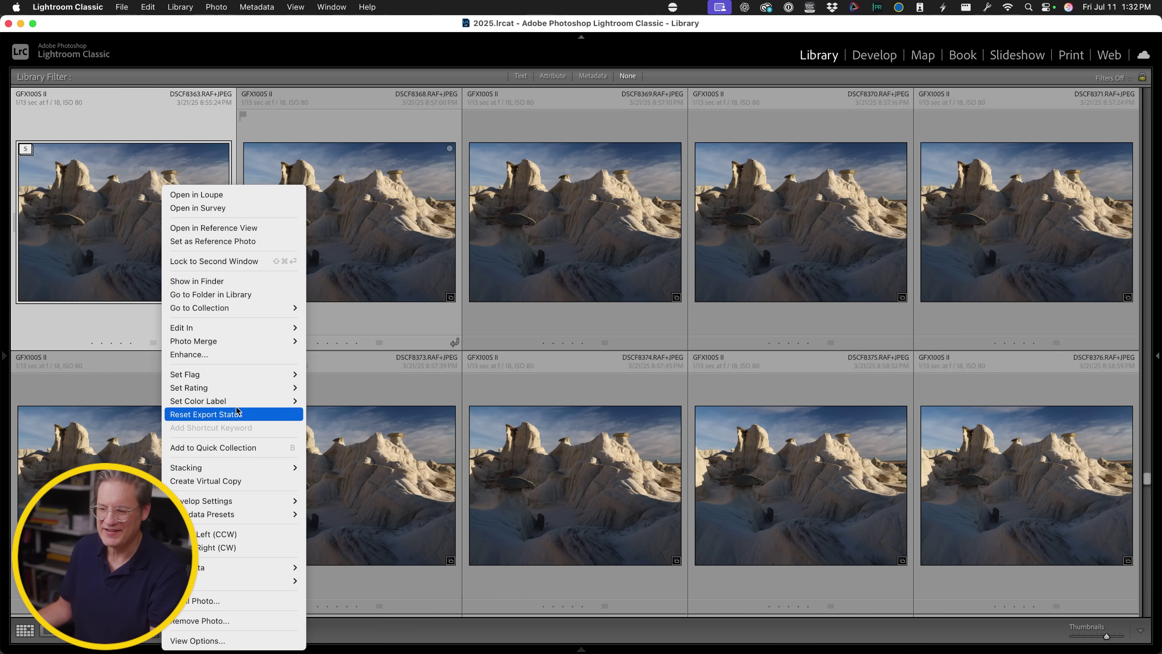
Apply the blue Focus Stack colour label to the DSCF8363 stack and deselect it to check.
mouse_move(244, 401)
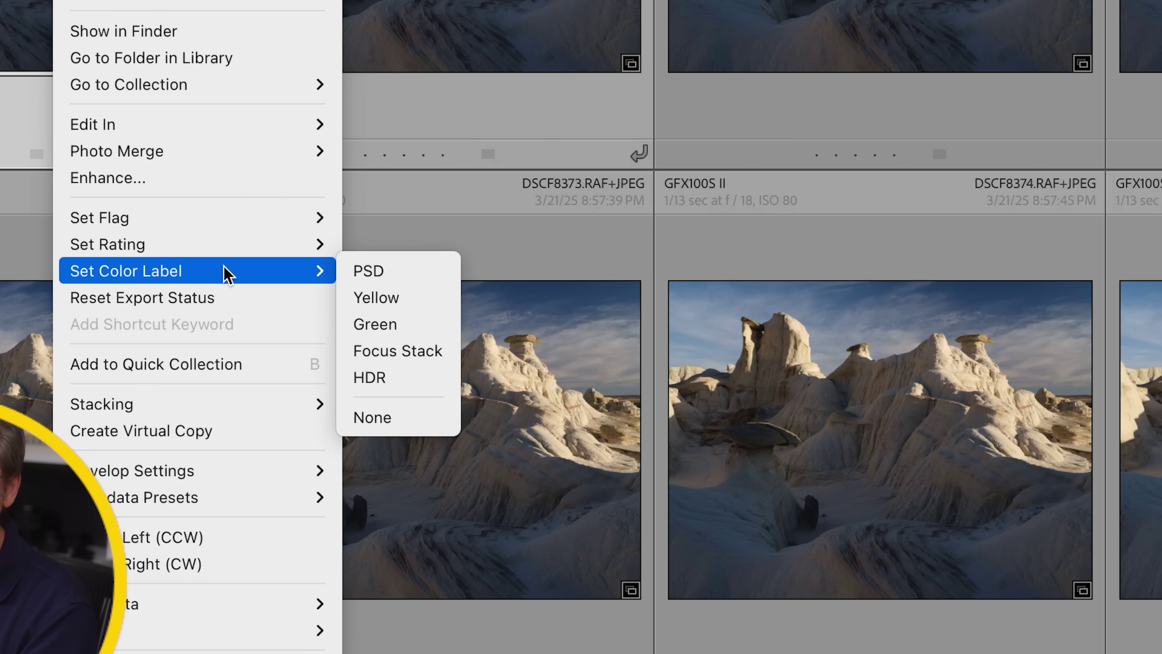
click(419, 357)
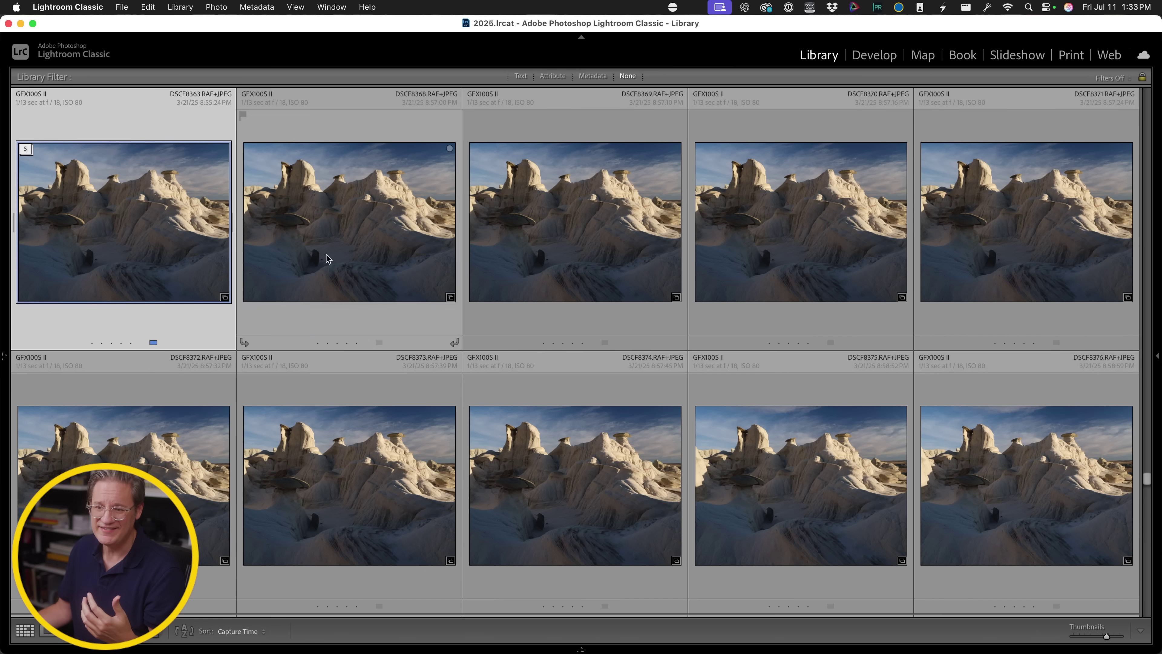
click(325, 255)
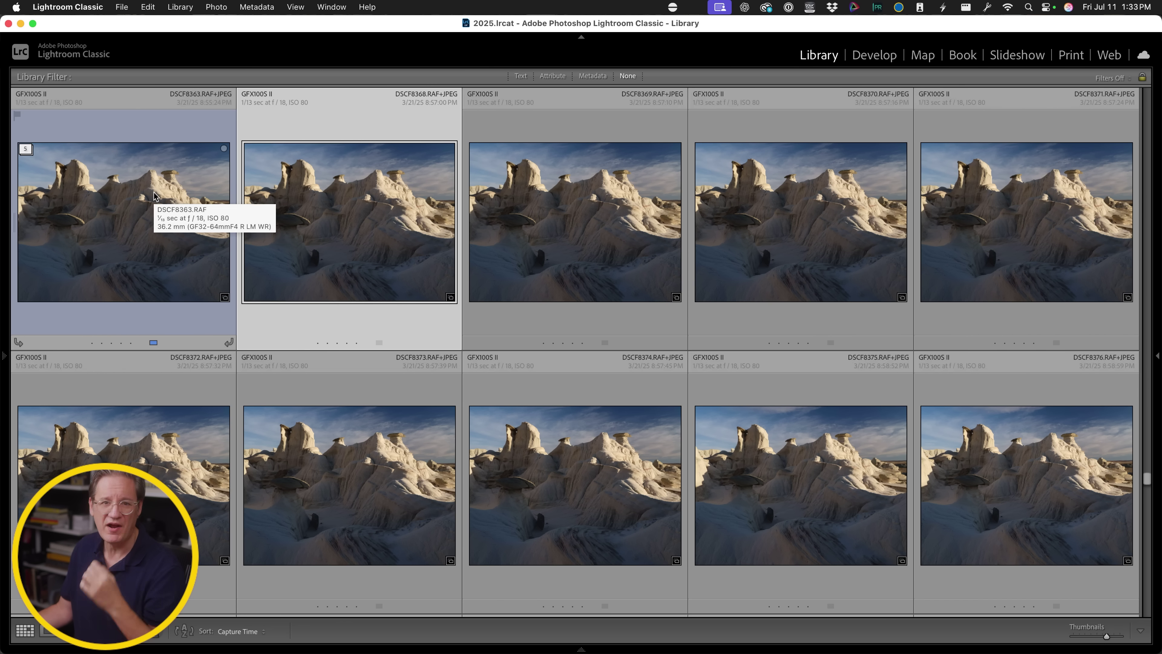
Review the colour label presets under Metadata > Color Label Set > Edit, then cancel without changes.
click(299, 5)
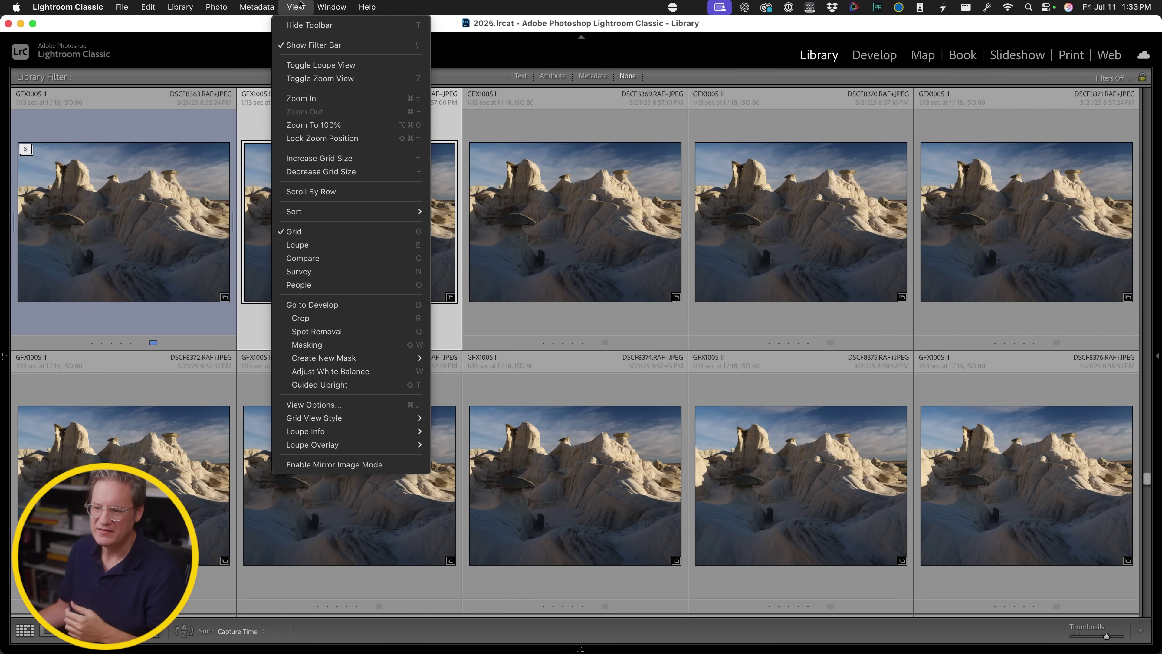
click(299, 6)
click(258, 7)
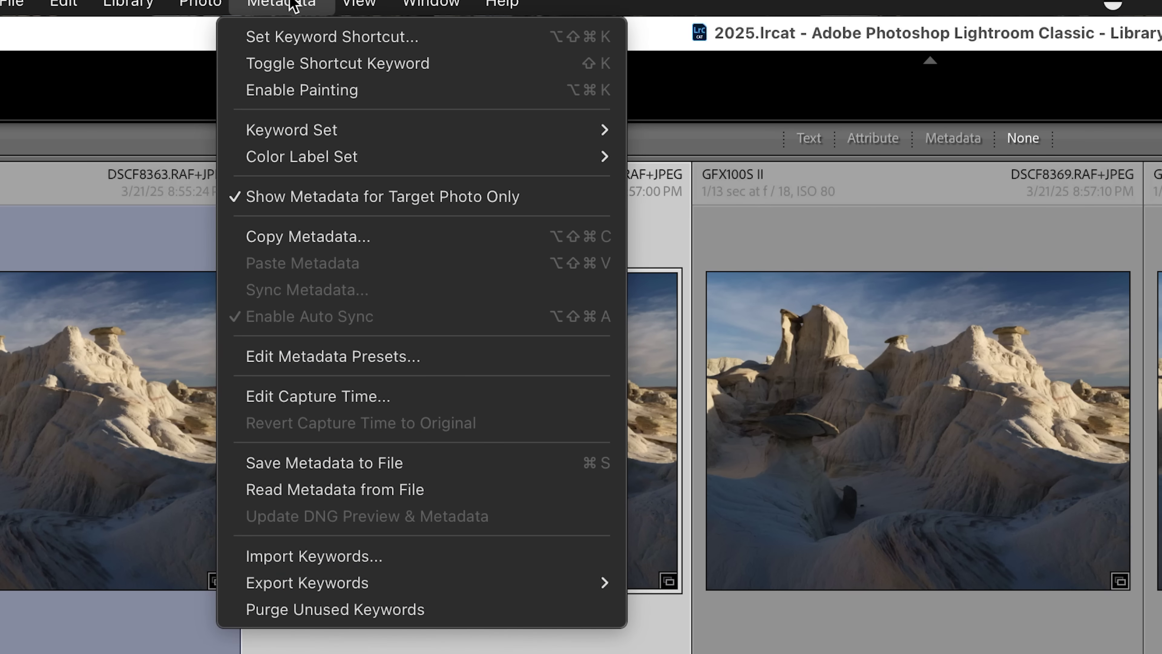
mouse_move(332, 158)
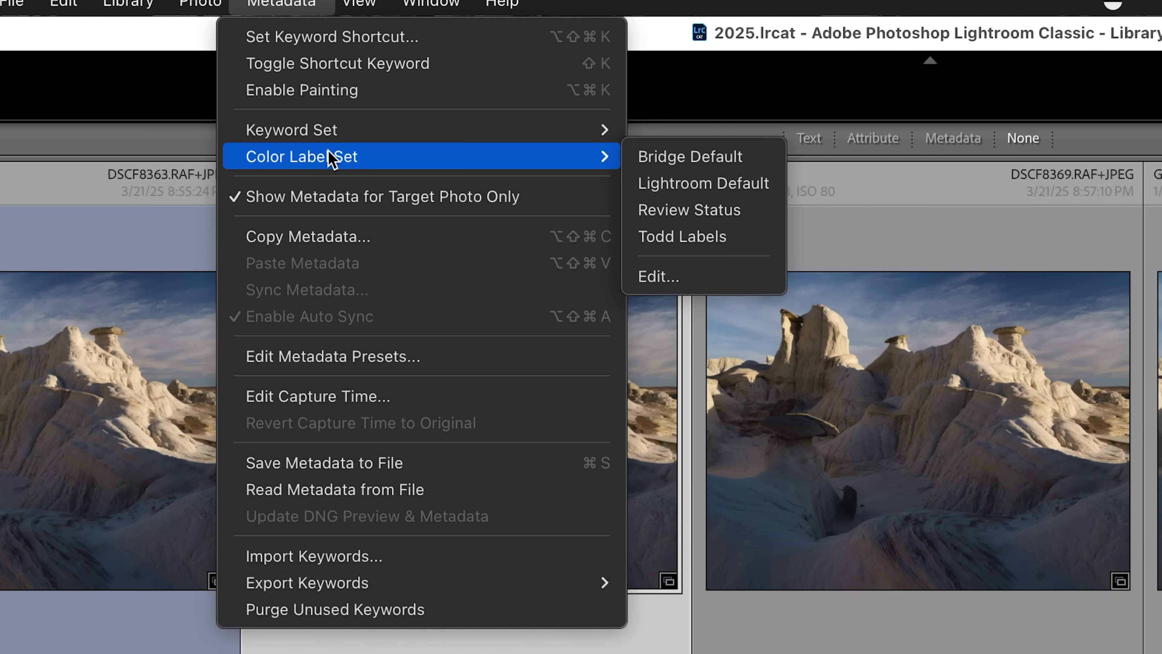
click(694, 276)
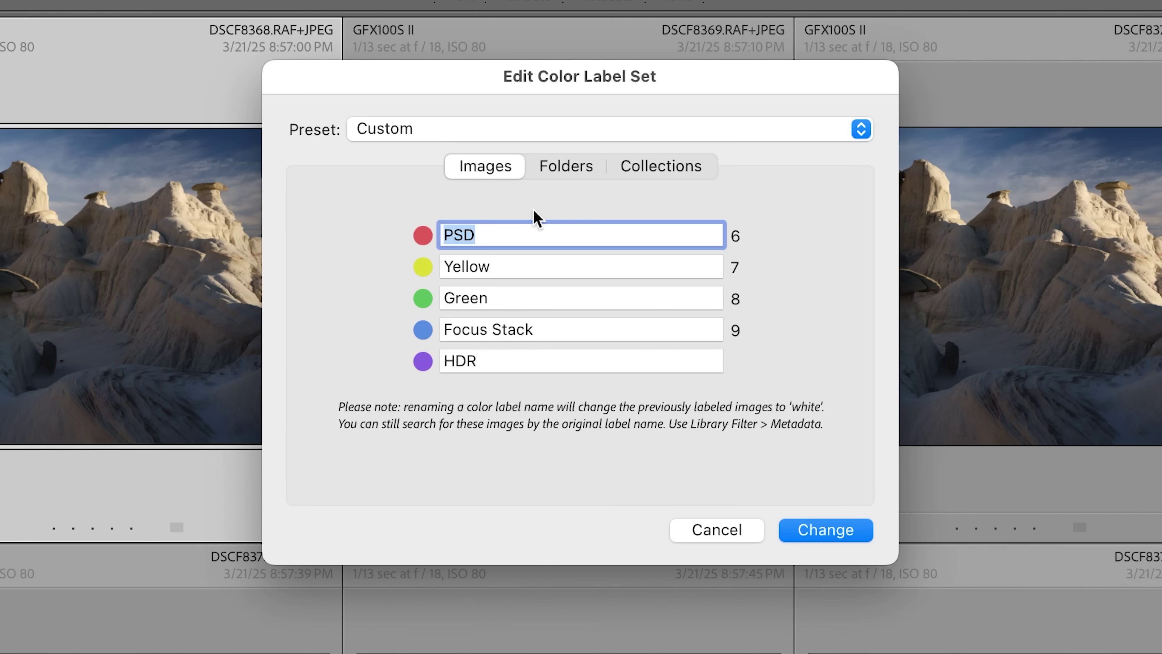
click(817, 134)
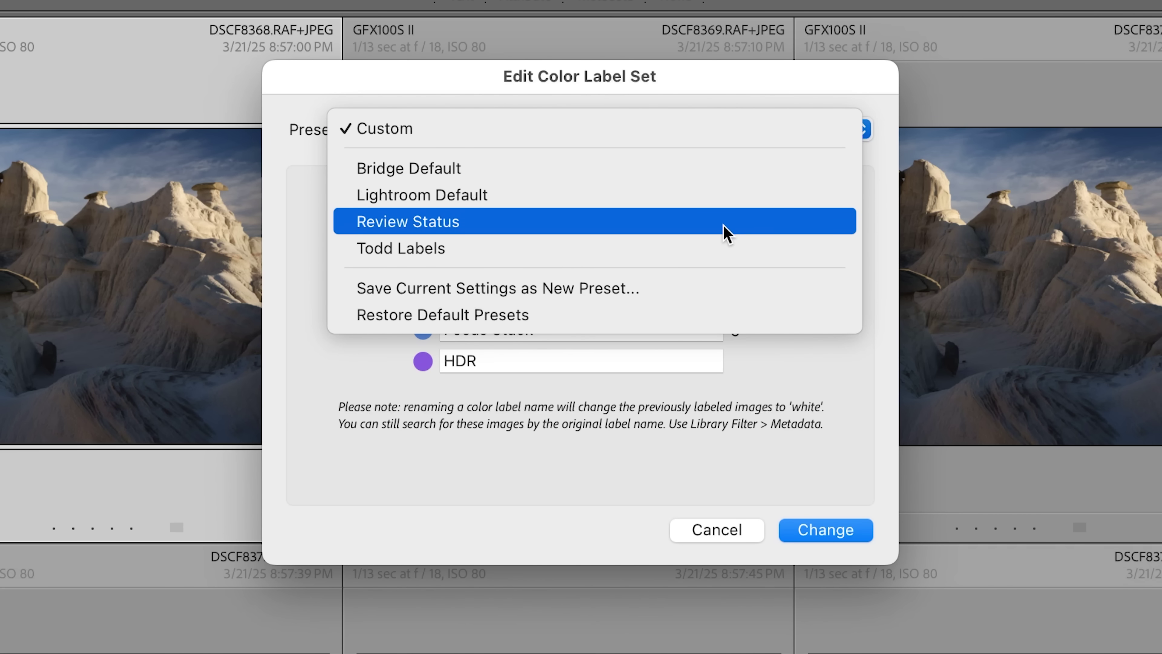
key(Escape)
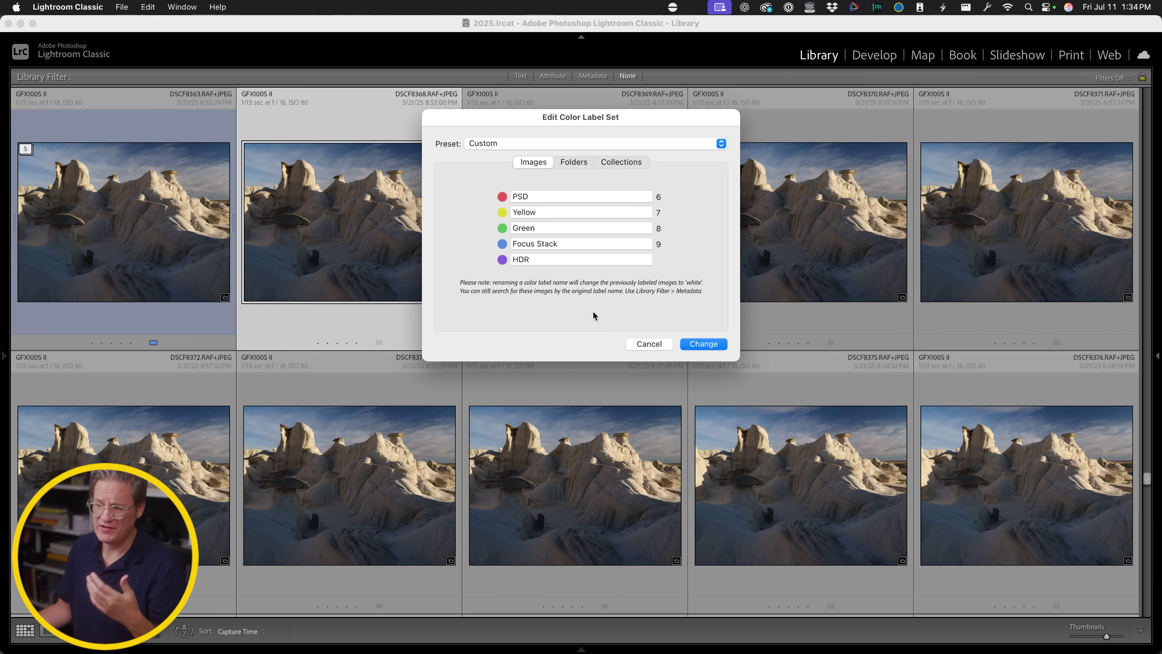
click(643, 343)
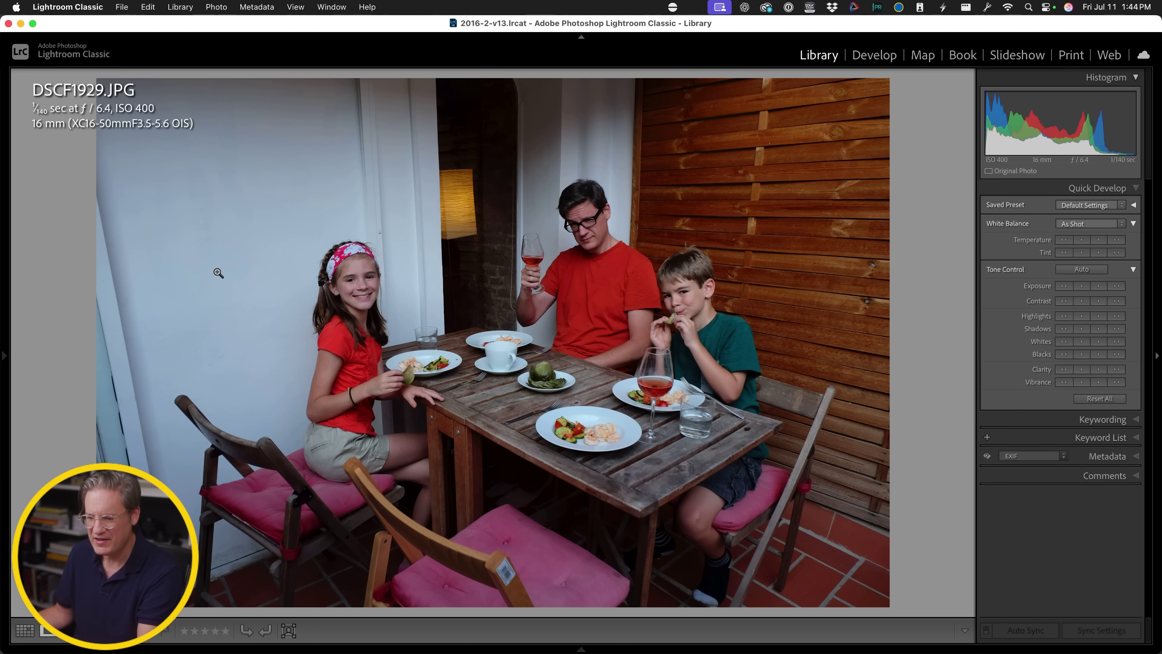
Show DSCF1929.JPG's focus points in Focus Point Viewer from File > Plug-in Extras.
click(123, 6)
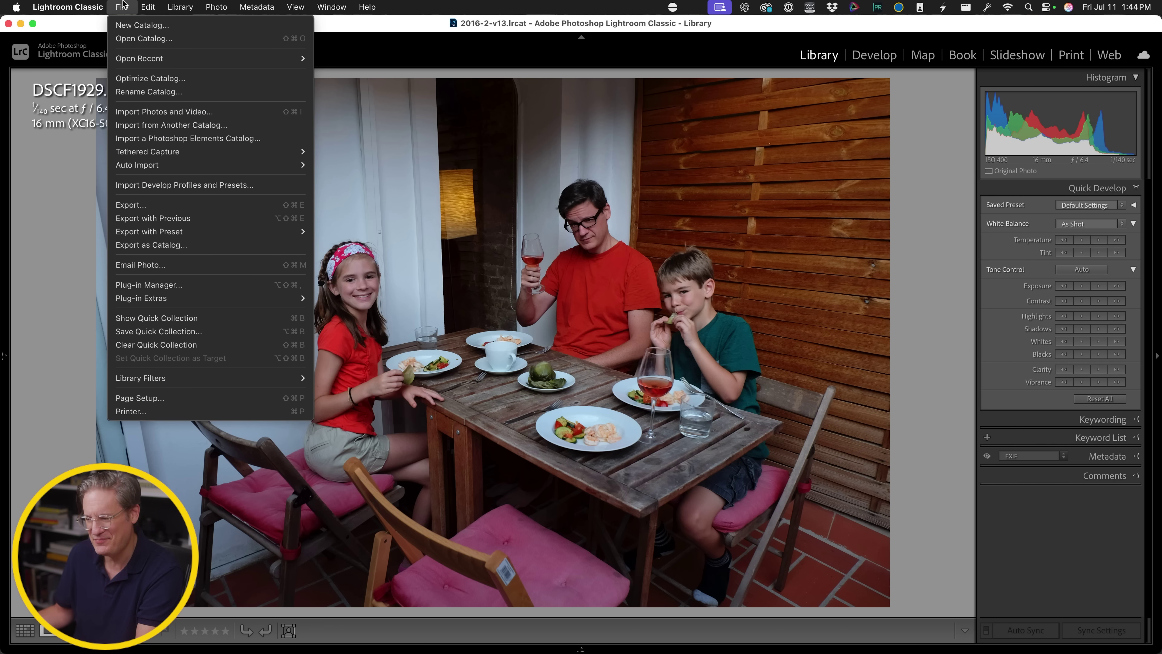
mouse_move(209, 299)
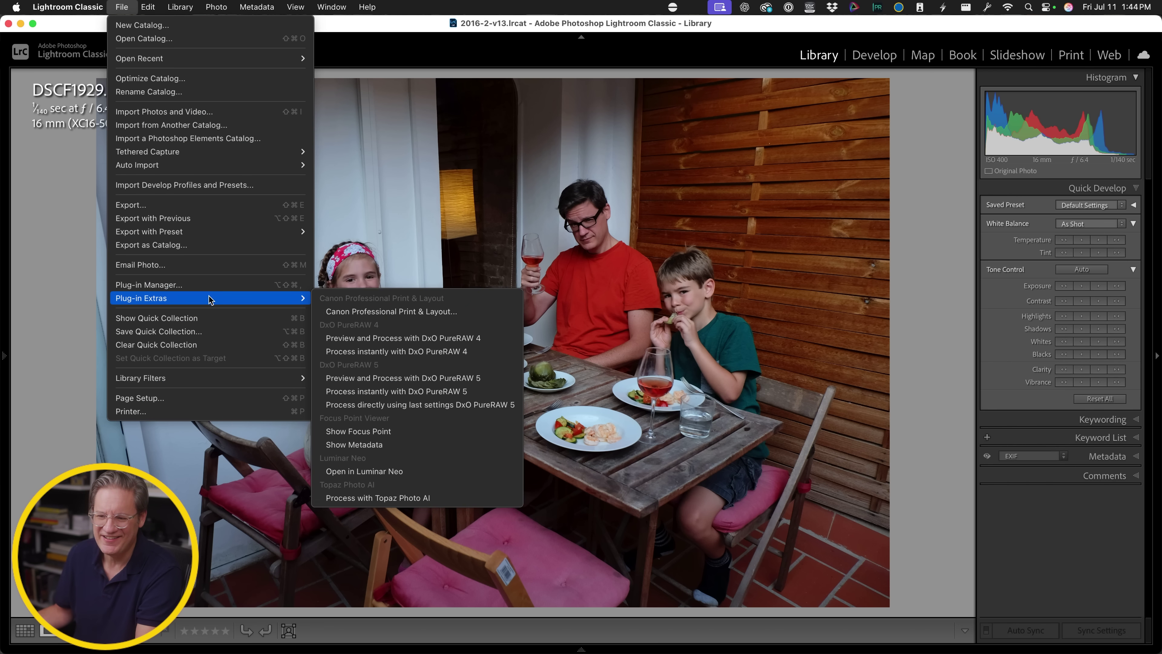
click(434, 433)
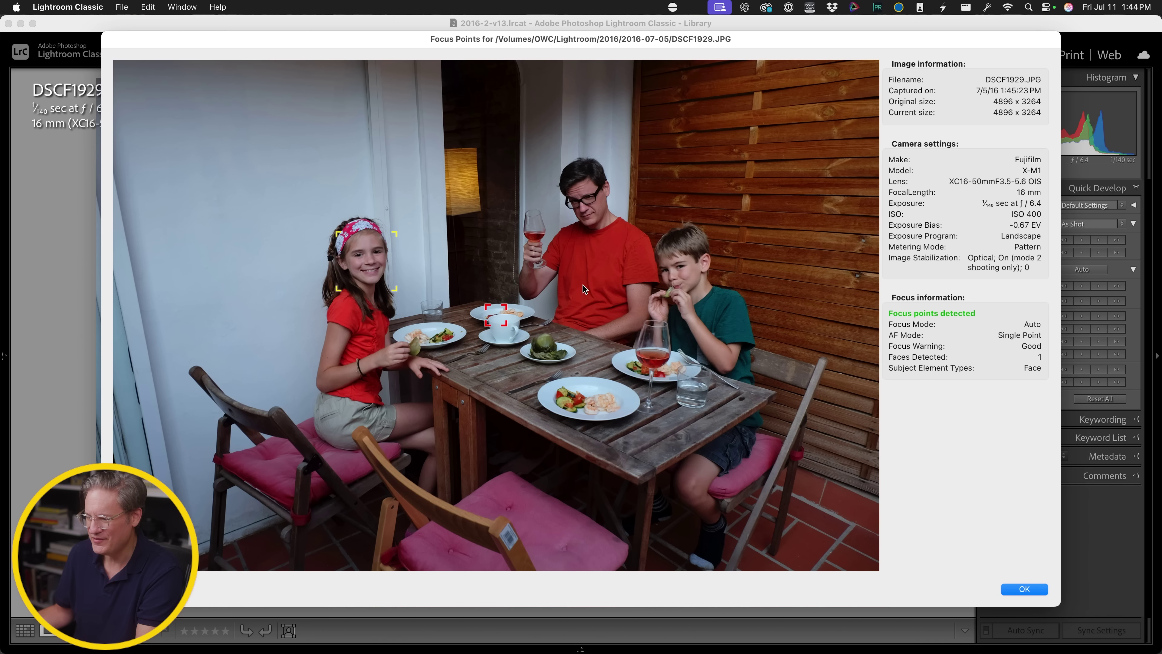